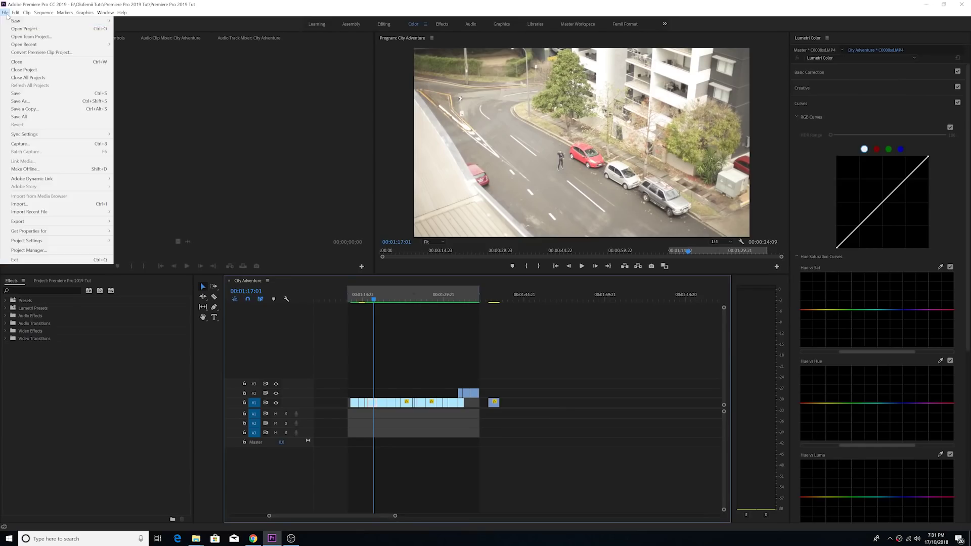
- Enable Display Color Management in the General preferences
left_click(126, 222)
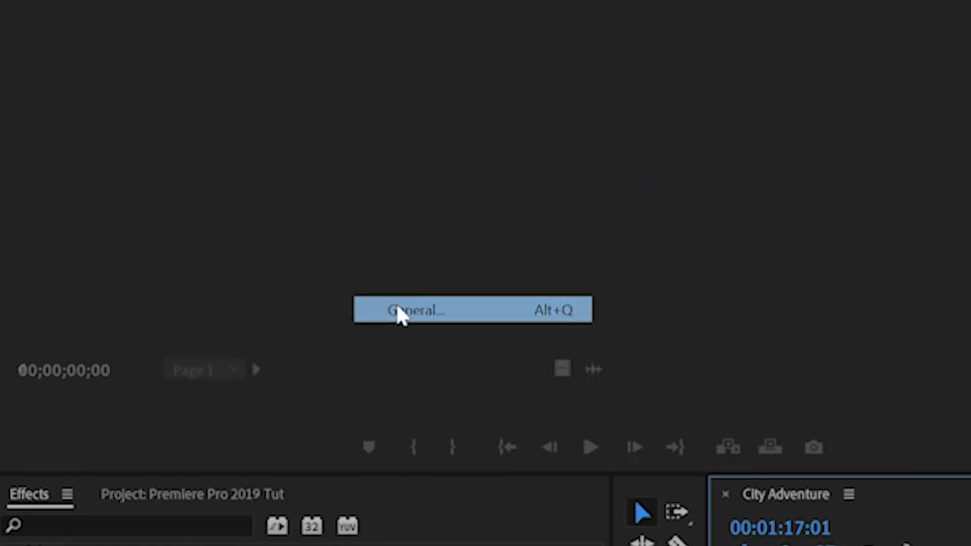
left_click(434, 304)
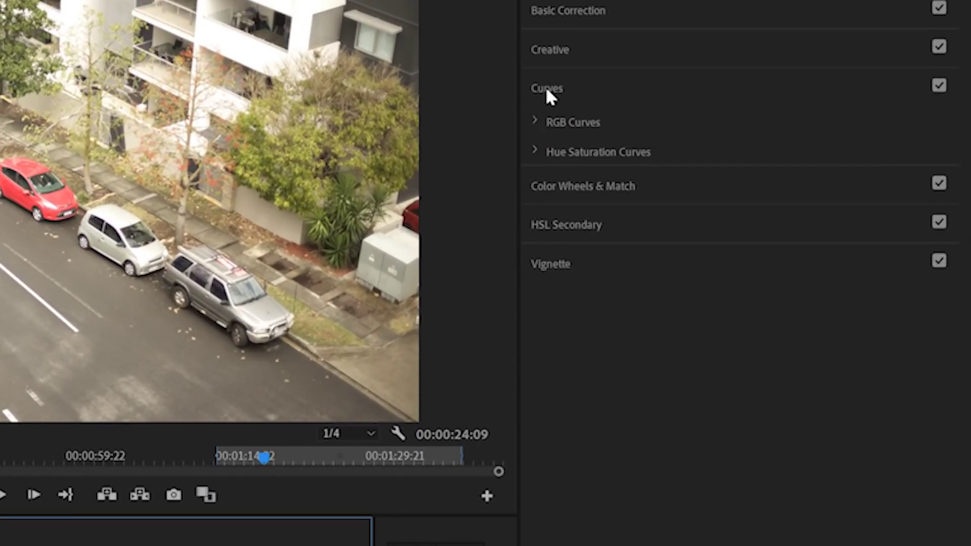
- Expand Hue Saturation Curves in the Lumetri Color panel's Curves section
left_click(539, 151)
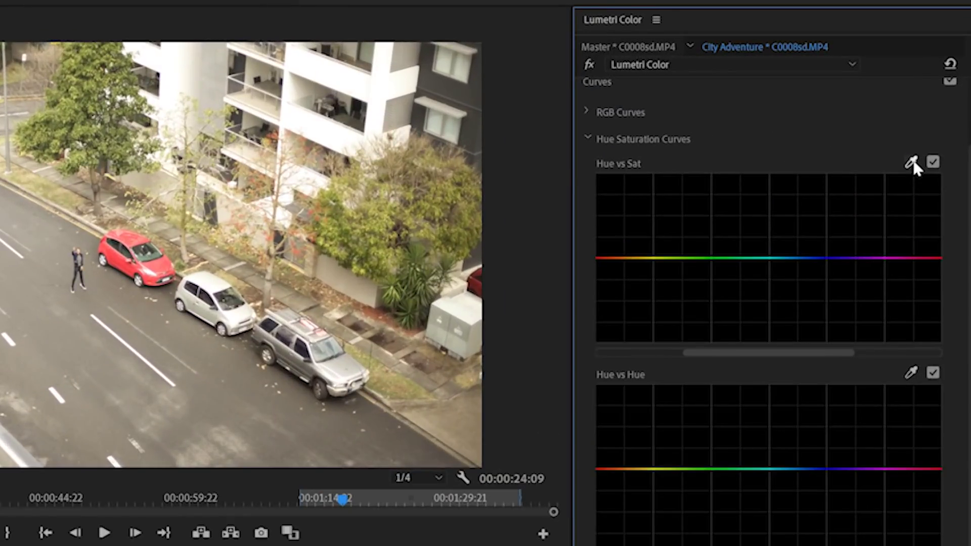
- Sample the tree leaves with the Hue vs Sat eyedropper and raise their saturation peak
left_click(940, 101)
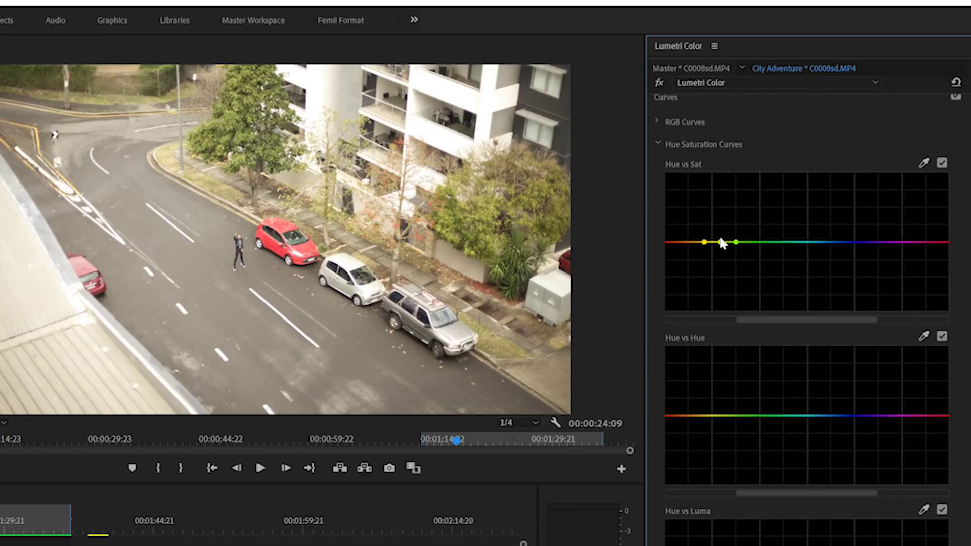
left_click_drag(720, 241, 720, 238)
left_click_drag(720, 201, 719, 193)
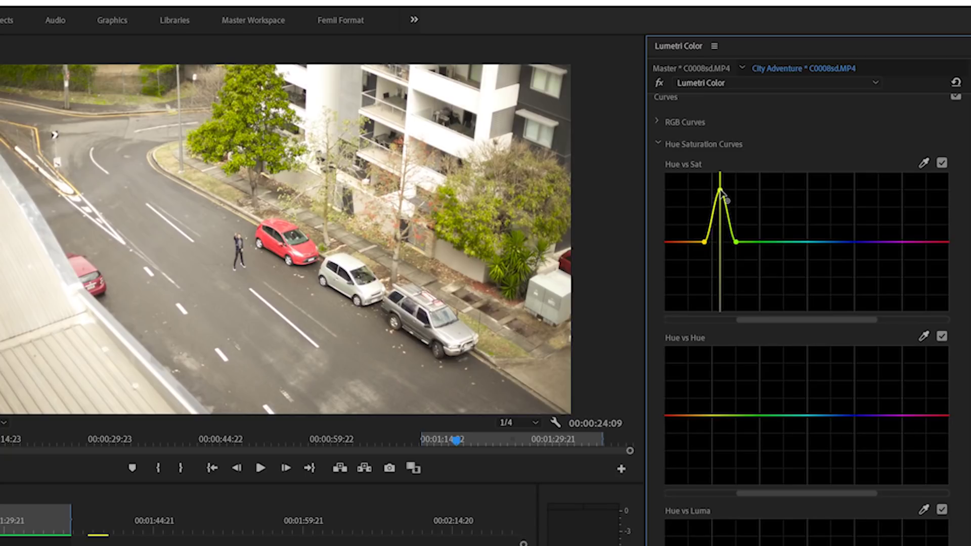
left_click_drag(720, 190, 721, 190)
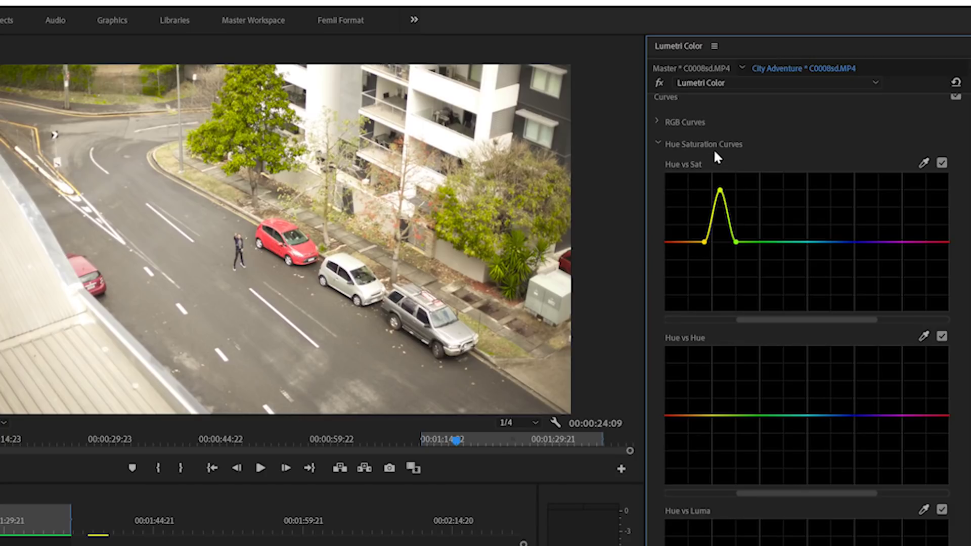
- Rename the first Lumetri Color effect to 'Tree Leaves'
left_click(733, 83)
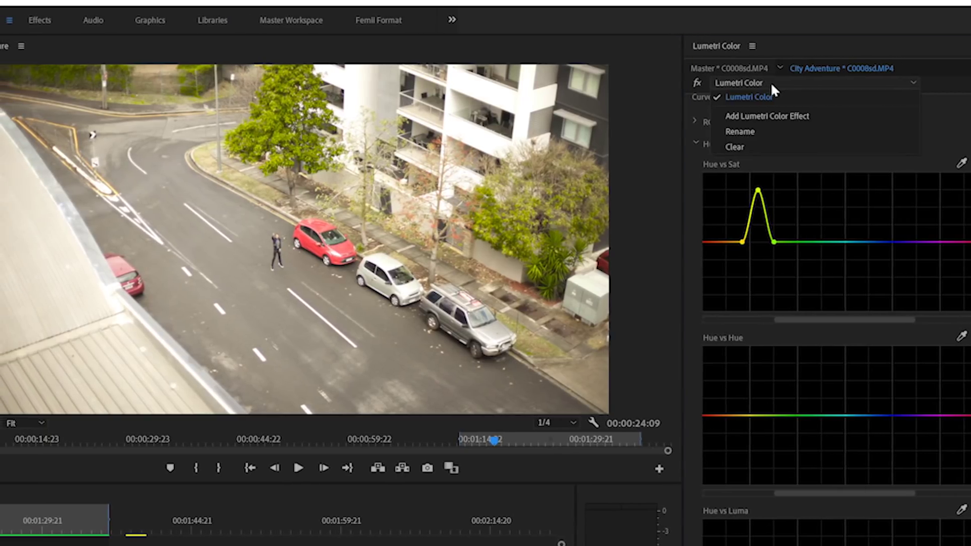
left_click(759, 132)
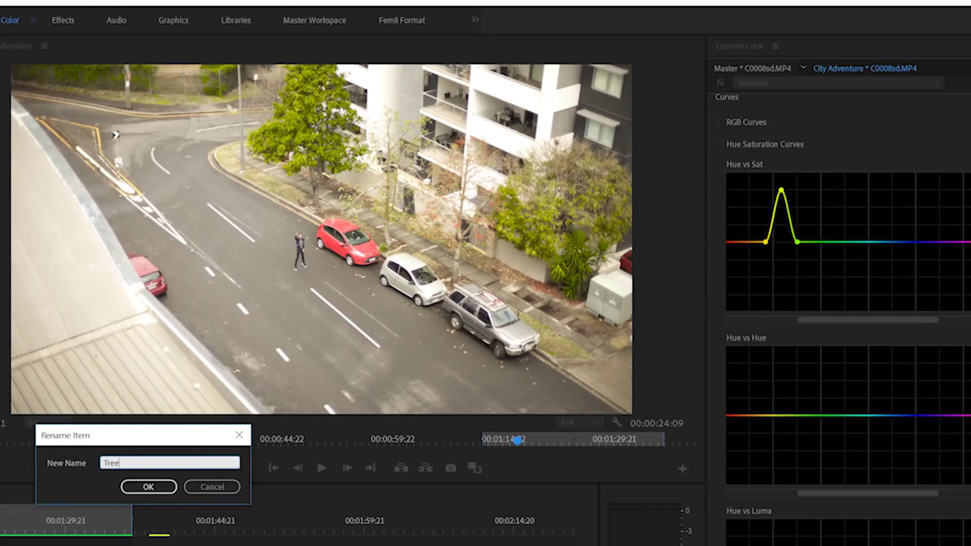
left_click(146, 486)
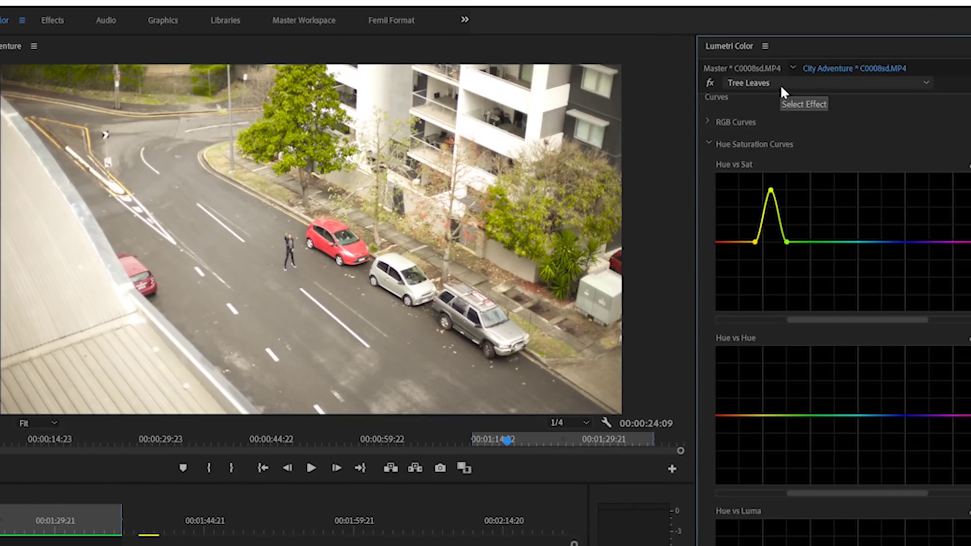
- Add a second Lumetri Color effect and raise the red end of its Hue vs Sat curve
left_click(778, 83)
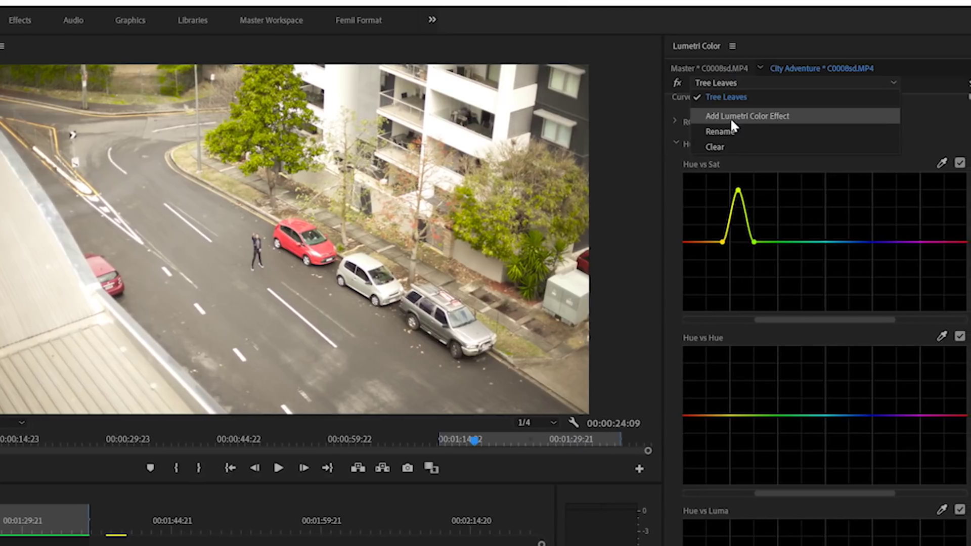
left_click(731, 116)
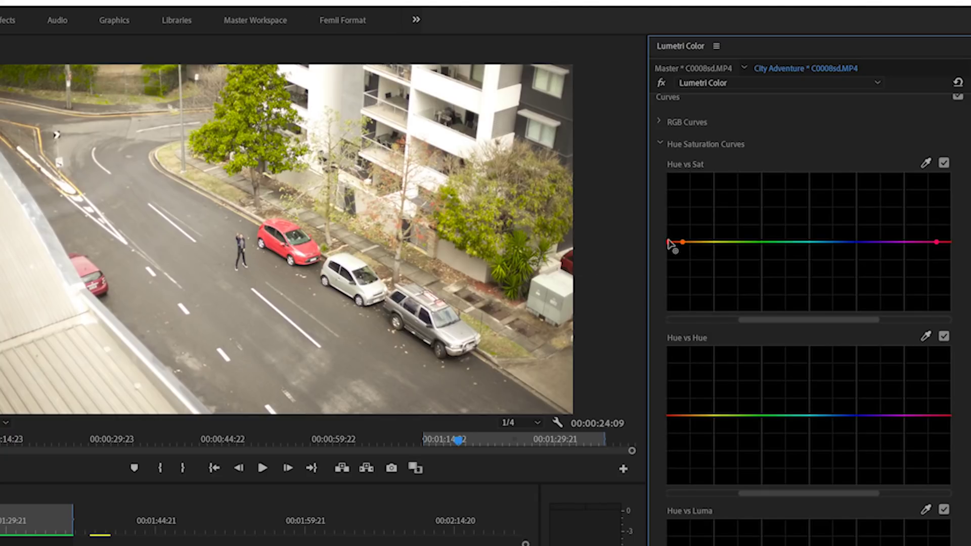
left_click_drag(668, 241, 666, 200)
left_click(736, 85)
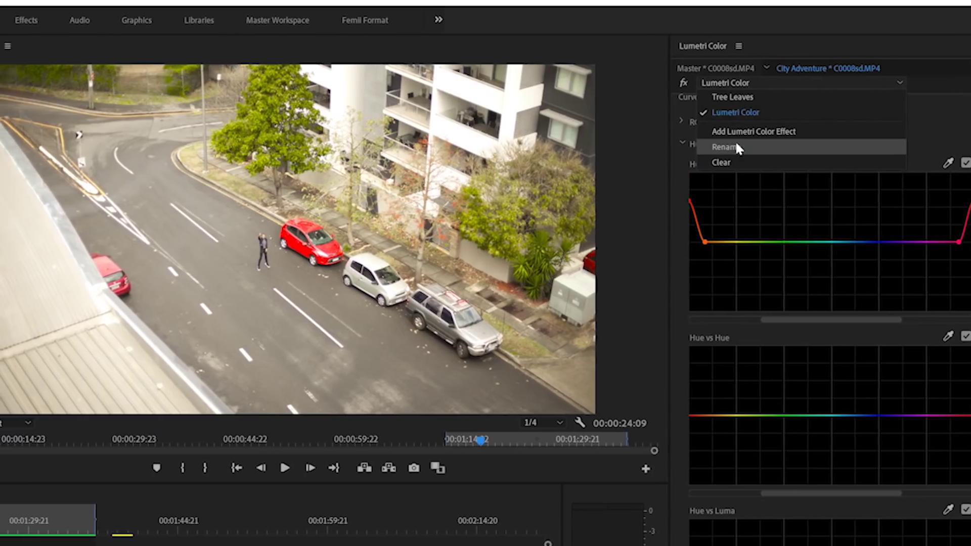
- Rename the second Lumetri effect 'Red Car', then select the Tree Leaves effect in Effect Controls
left_click(715, 145)
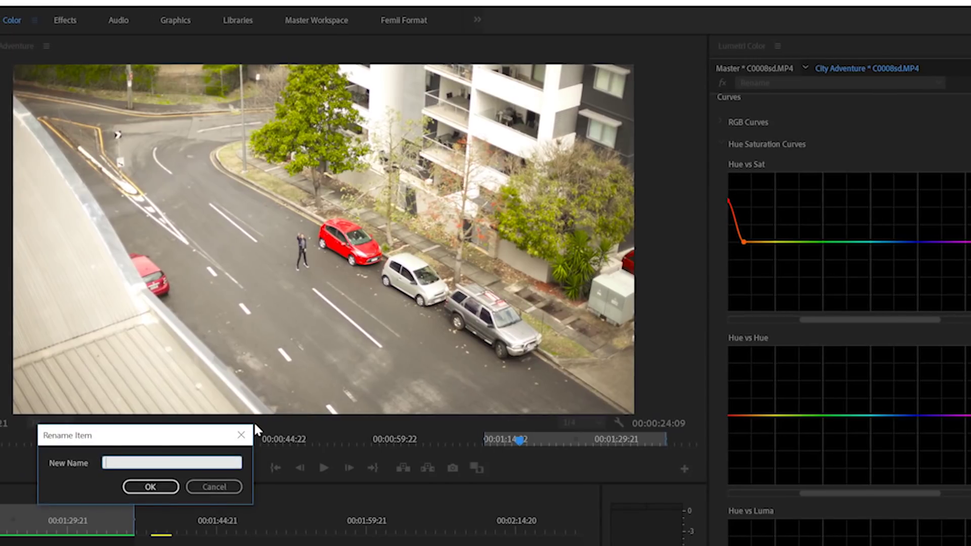
type("Red Car")
left_click(150, 486)
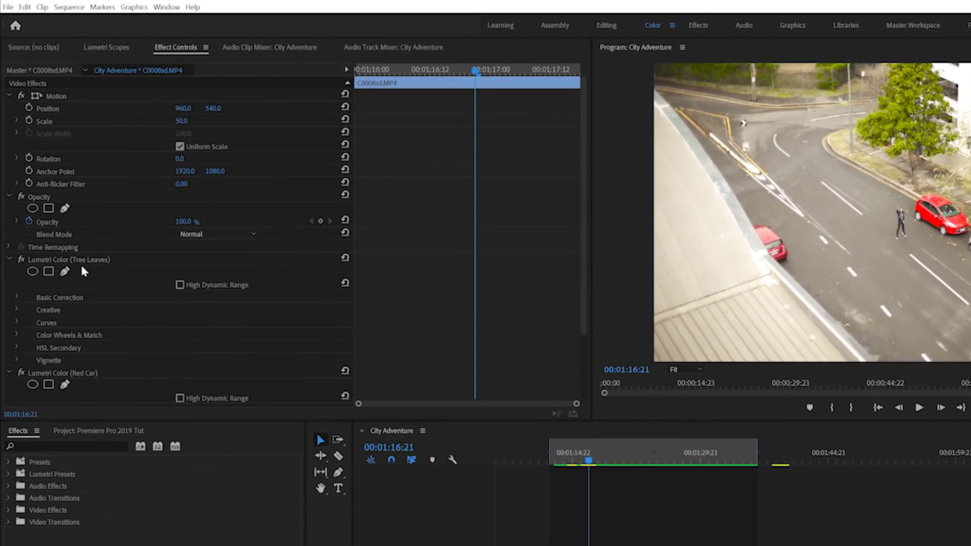
scroll(84, 271, "down", 5)
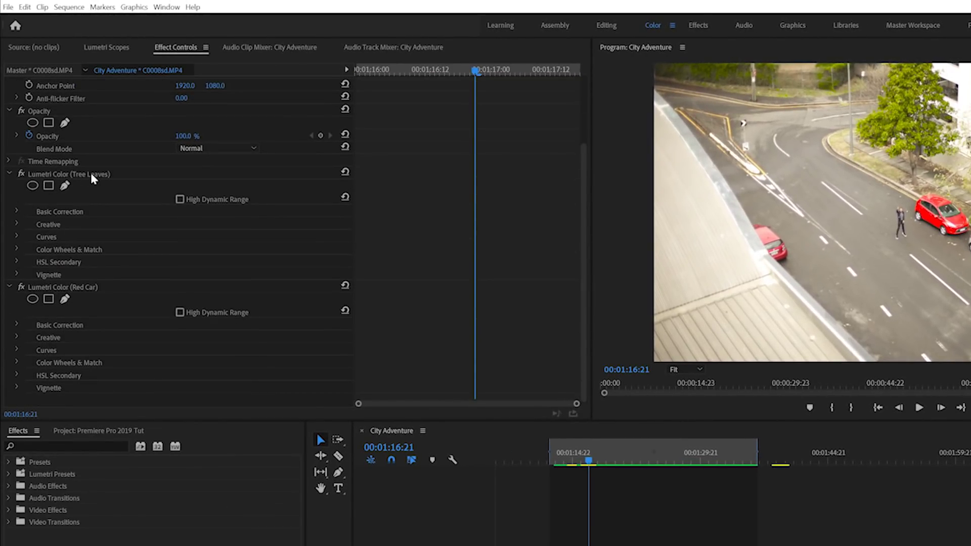
left_click(91, 174)
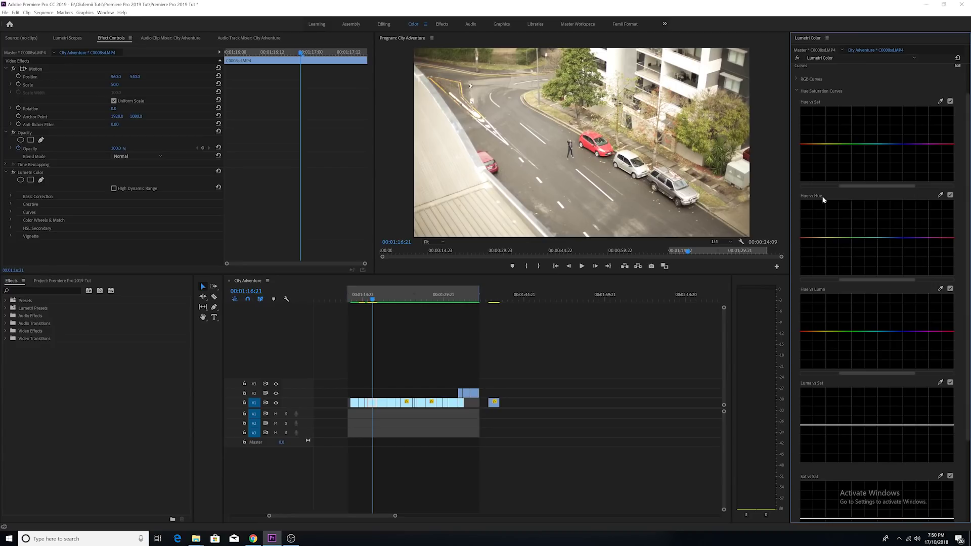
- Sample the red car with the Hue vs Hue eyedropper, shift its hue, then reset the curve flat
left_click(940, 195)
left_click(589, 146)
left_click_drag(954, 241, 960, 262)
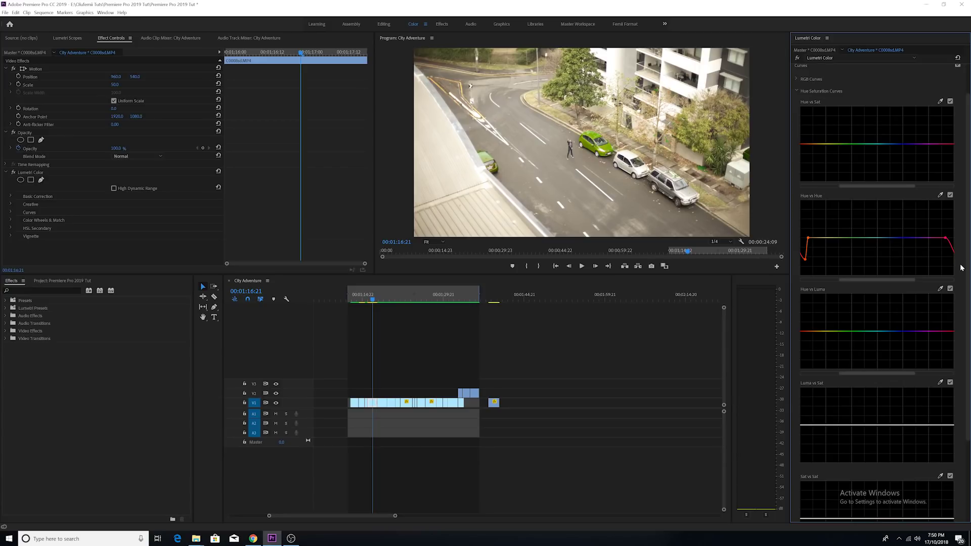
double_click(945, 263)
left_click(940, 101)
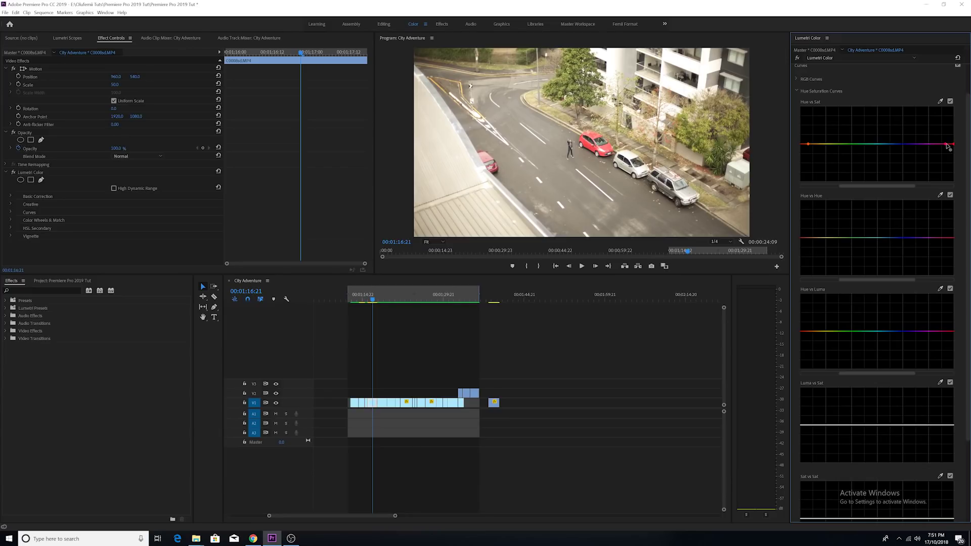
- Drain saturation from every hue except red, then reset the Hue vs Sat curve to flat
left_click_drag(945, 144, 947, 180)
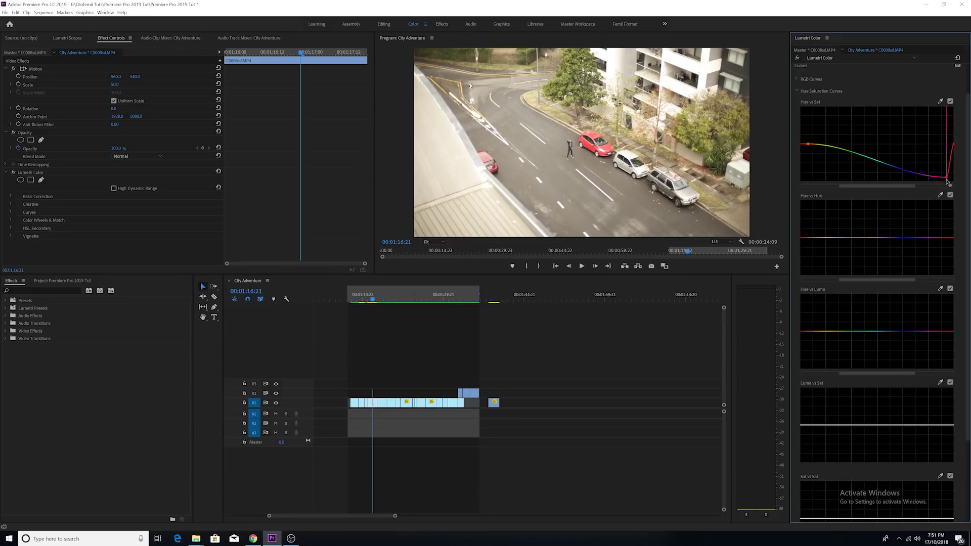
left_click_drag(809, 146, 807, 187)
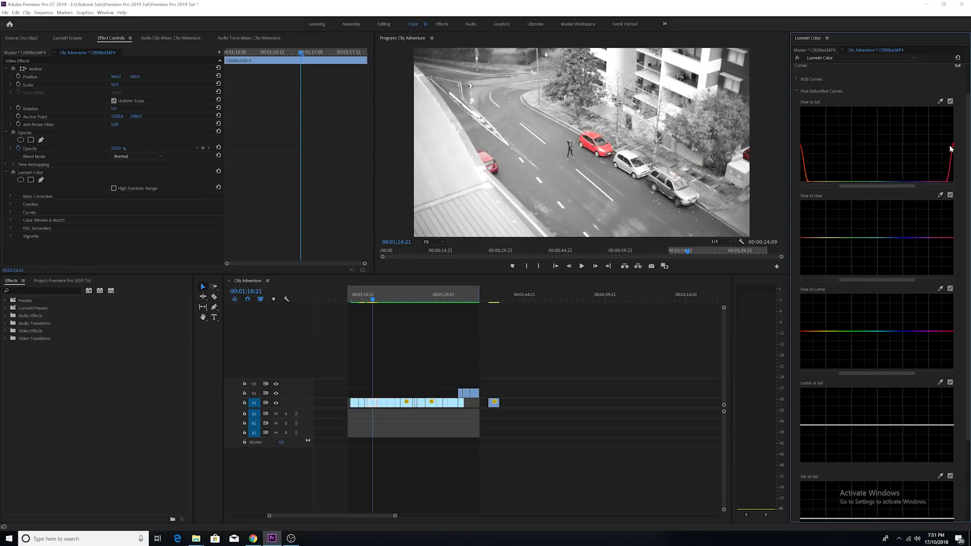
double_click(875, 177)
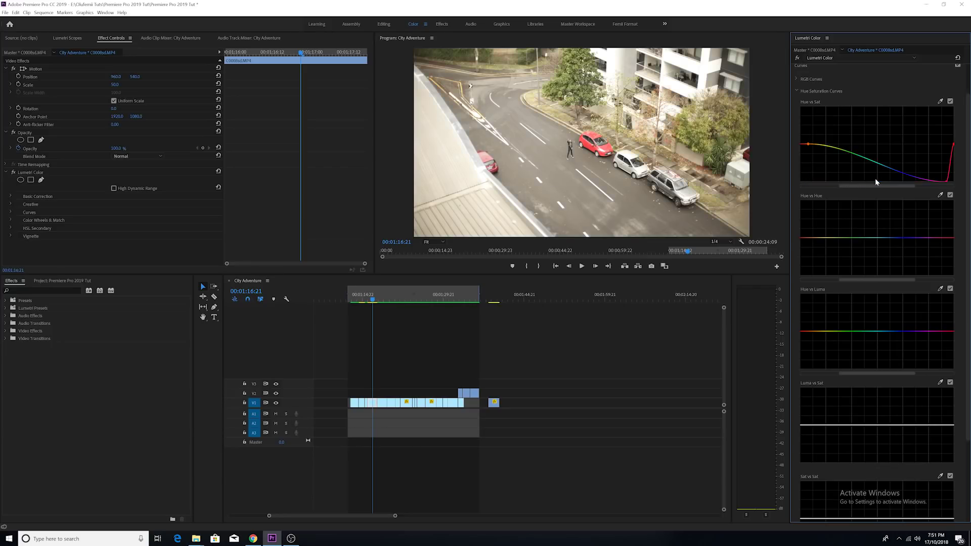
- Sample the red car with the Hue vs Luma eyedropper and raise red luminance until cars look pinkish
left_click(940, 289)
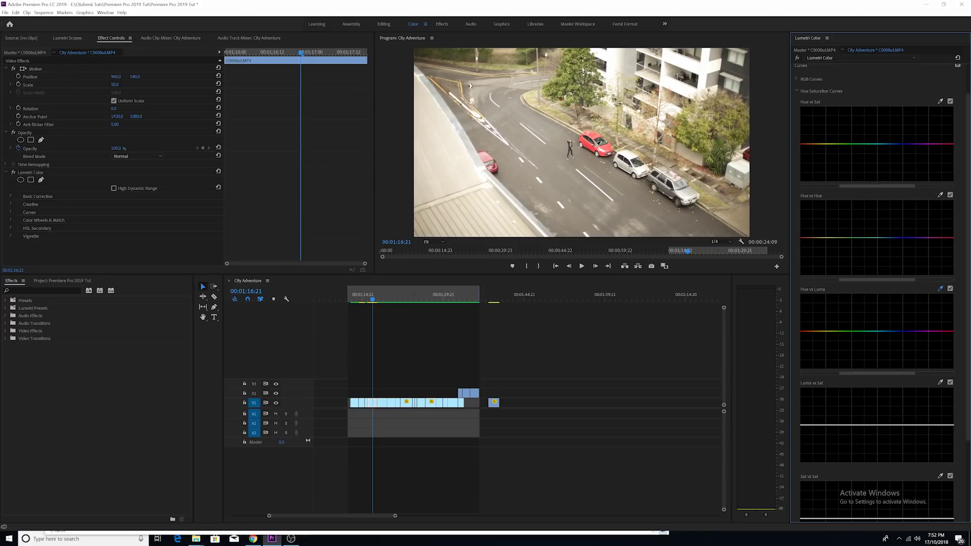
left_click(587, 147)
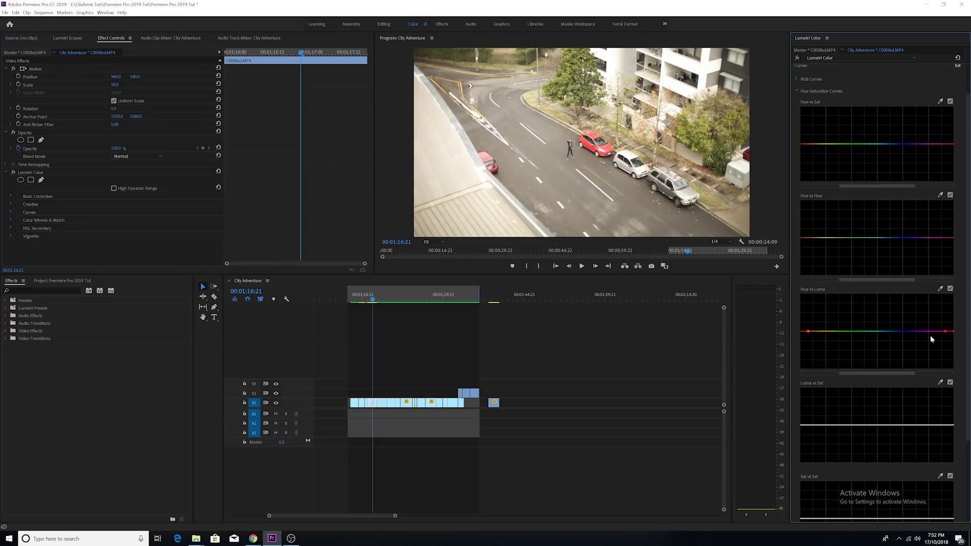
mouse_move(955, 334)
left_mouse_down()
mouse_move(954, 301)
mouse_move(964, 354)
mouse_move(955, 331)
left_mouse_up()
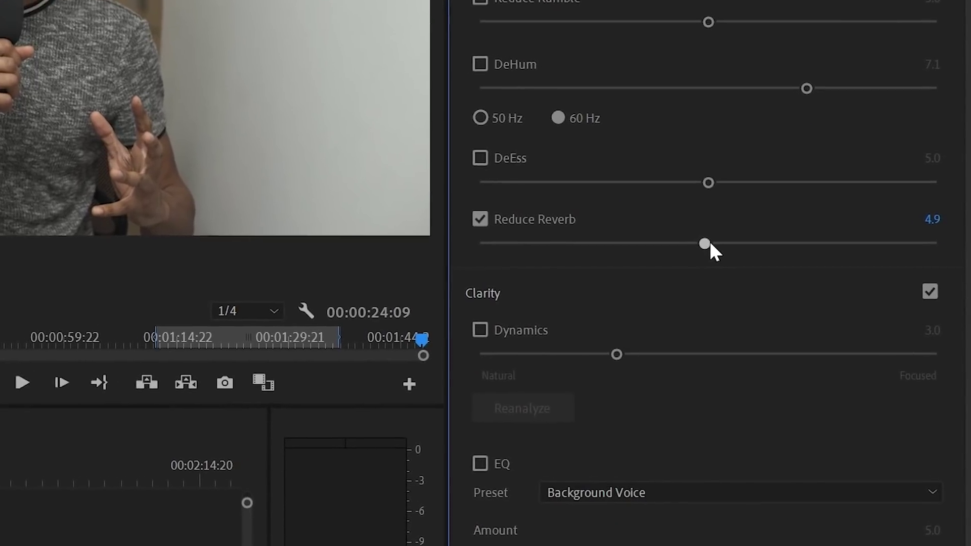
- Lower Reduce Reverb, switch to the Audio workspace and tag the interview clip as Dialogue
left_click_drag(693, 543, 675, 543)
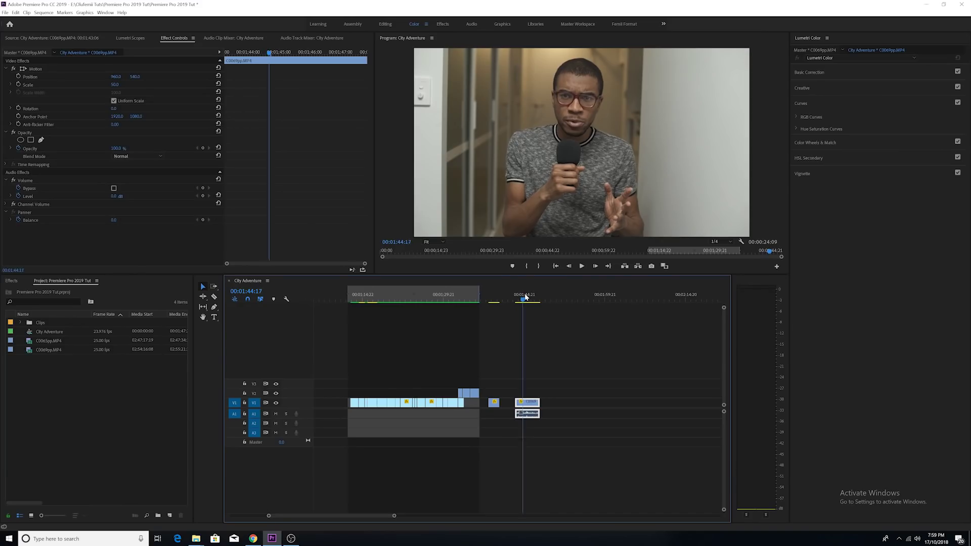
left_click_drag(529, 299, 526, 299)
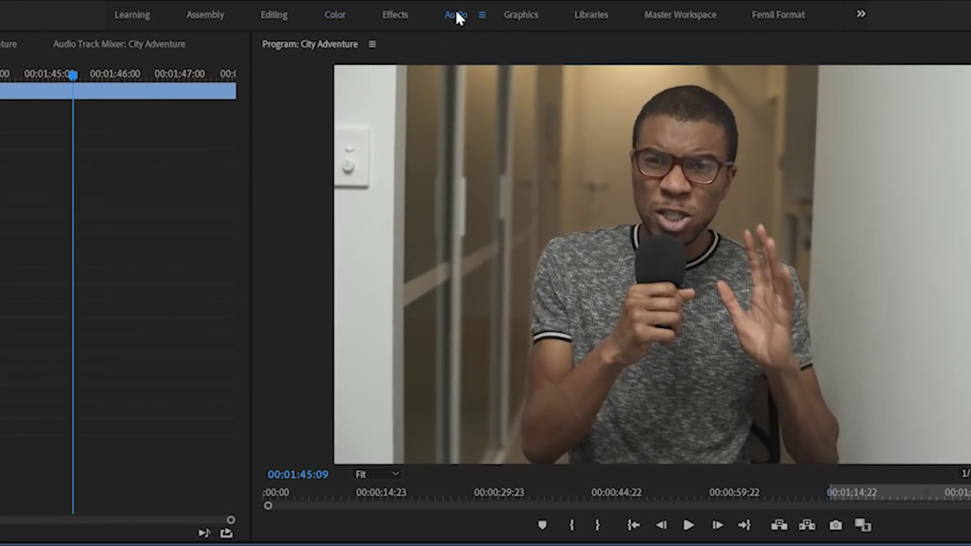
left_click(471, 24)
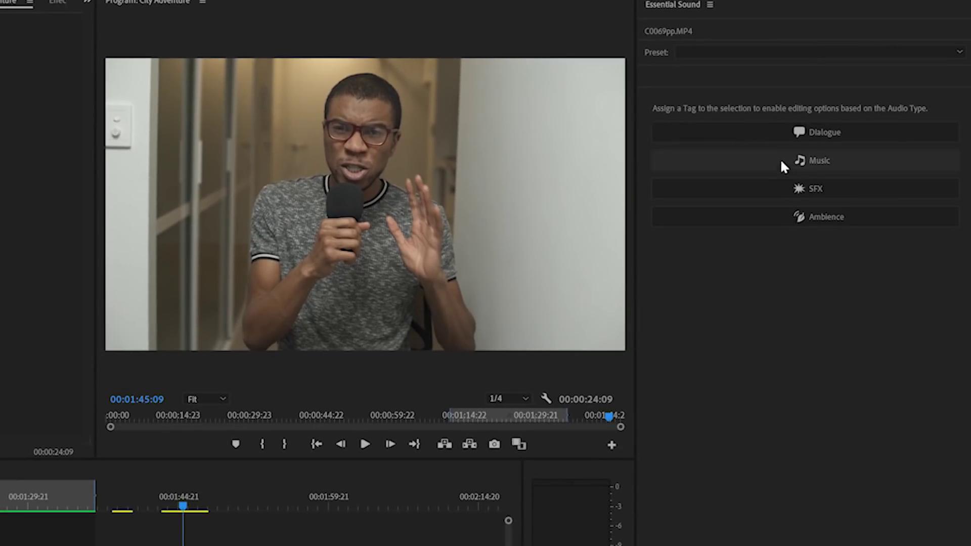
left_click(800, 127)
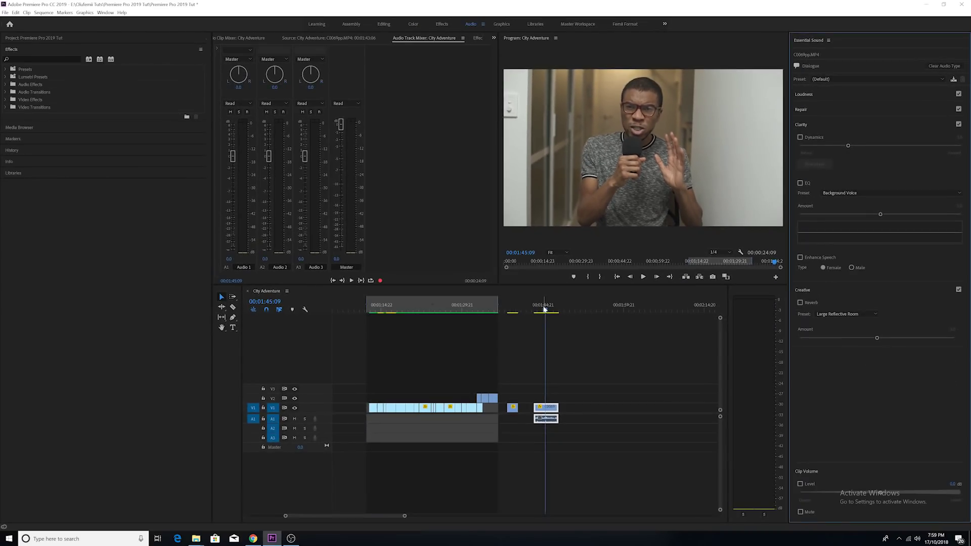
- Replay the interview from an earlier point to preview the Dialogue audio
left_click_drag(544, 309, 535, 308)
left_click(643, 277)
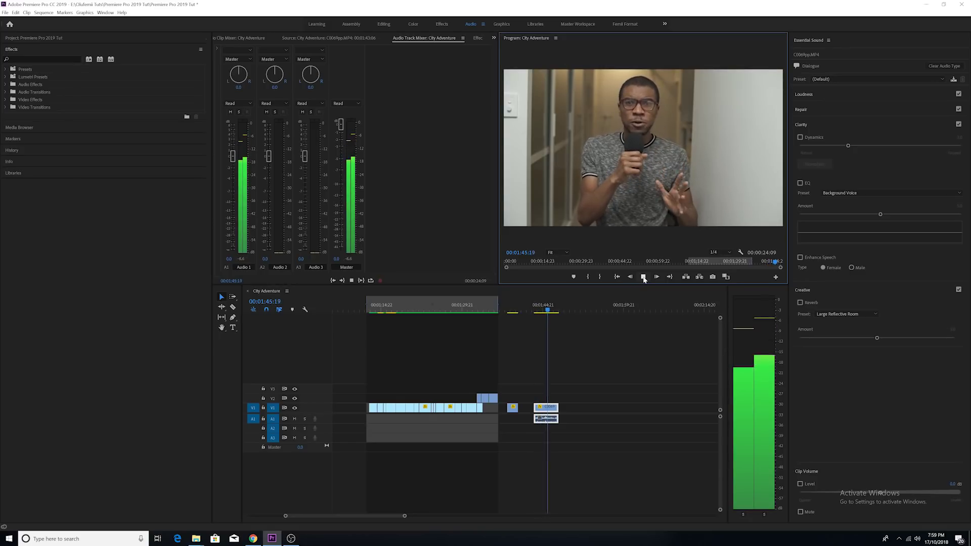
left_click(801, 109)
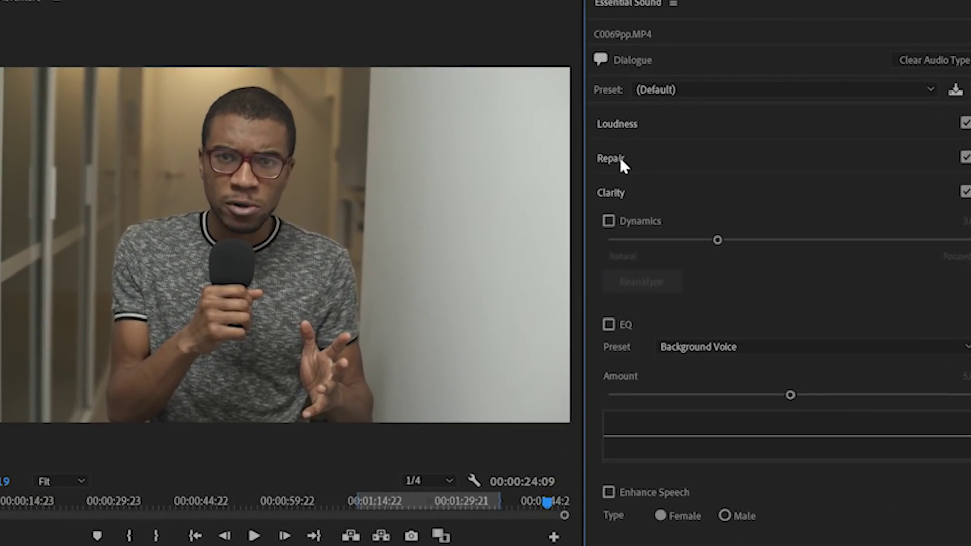
- Under Repair, enable Reduce Noise and raise it to 7.4 while playing the interview
left_click(619, 157)
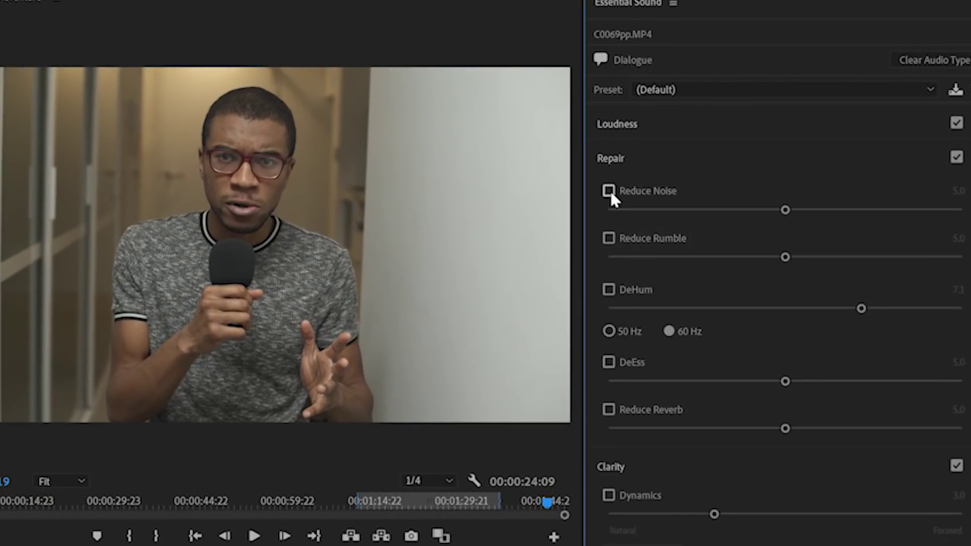
left_click(609, 189)
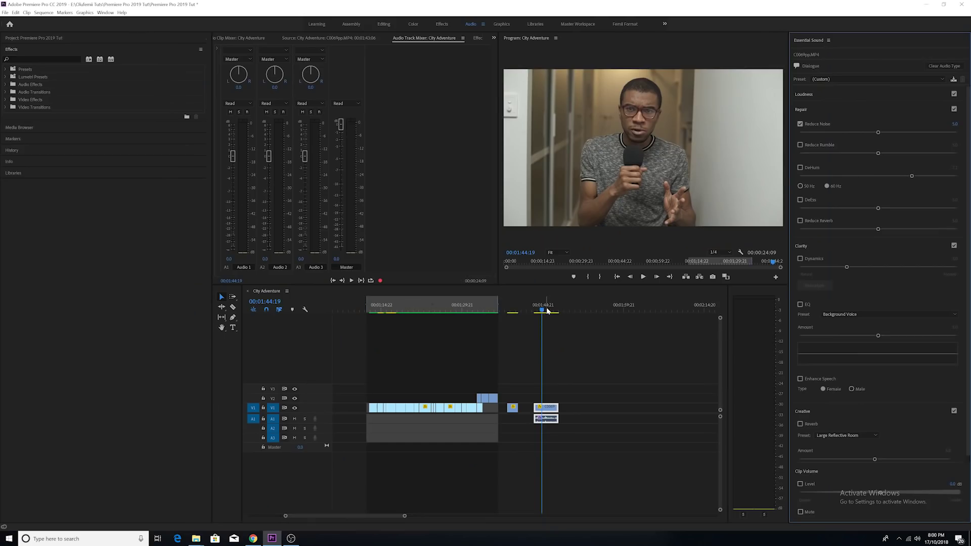
left_click(642, 277)
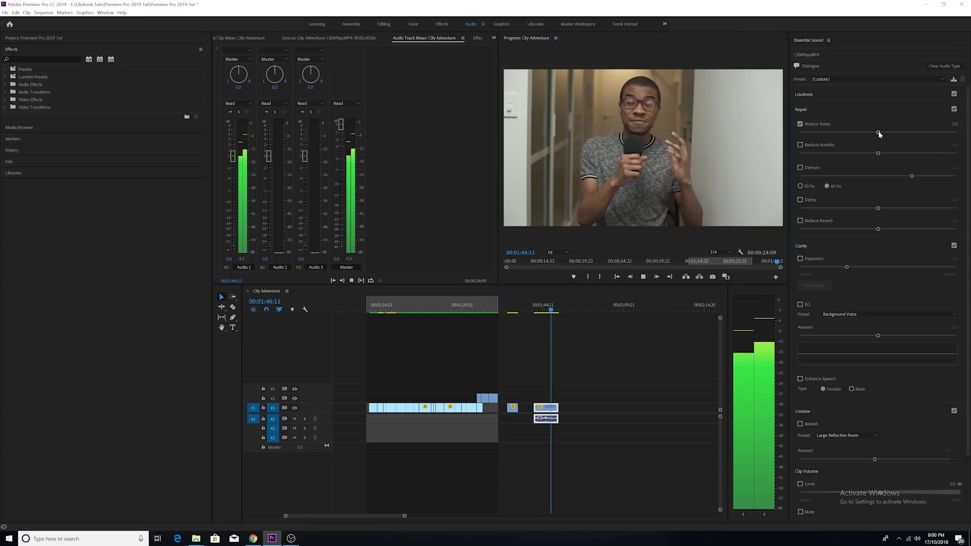
left_click_drag(878, 132, 916, 133)
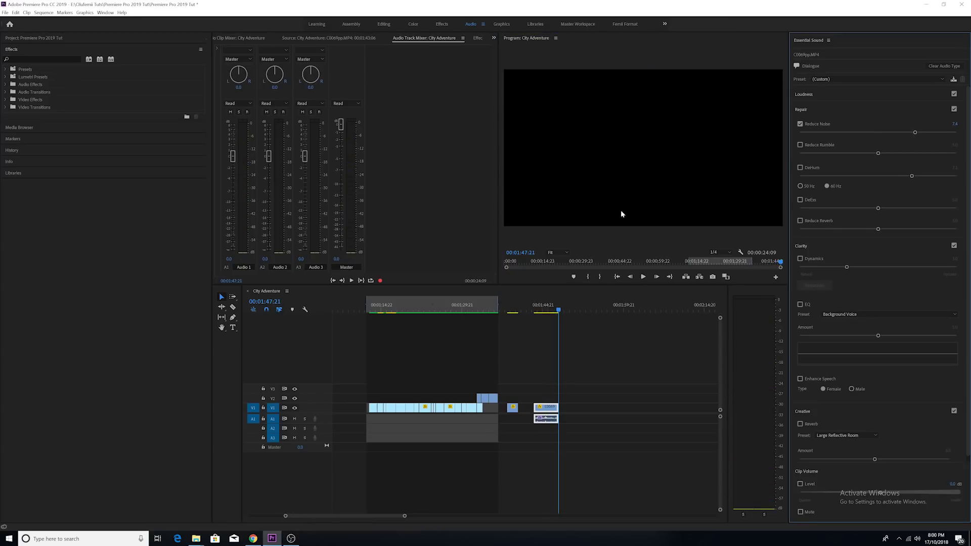
- Replay the interview and lower Reduce Noise to 6.7
left_click(538, 312)
left_click(644, 277)
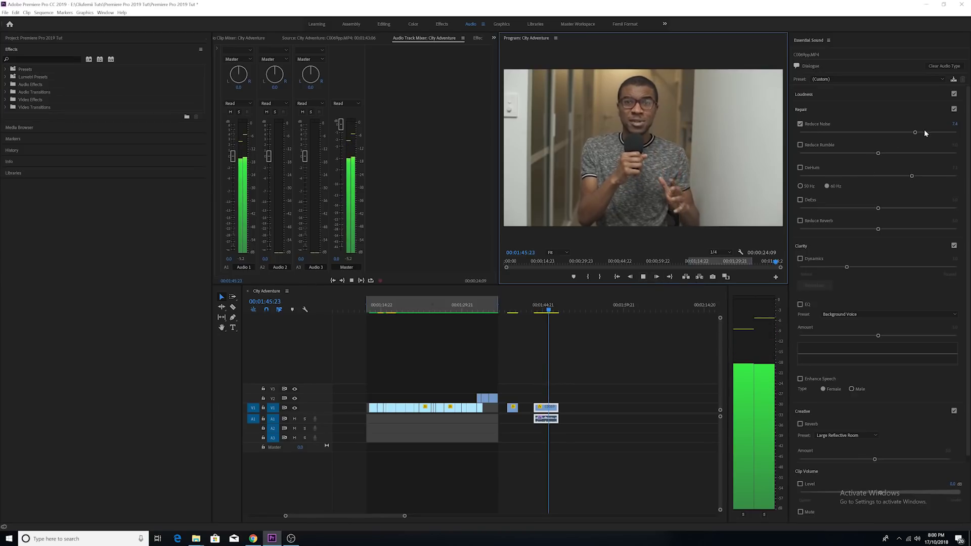
left_click_drag(914, 132, 905, 133)
left_click(539, 311)
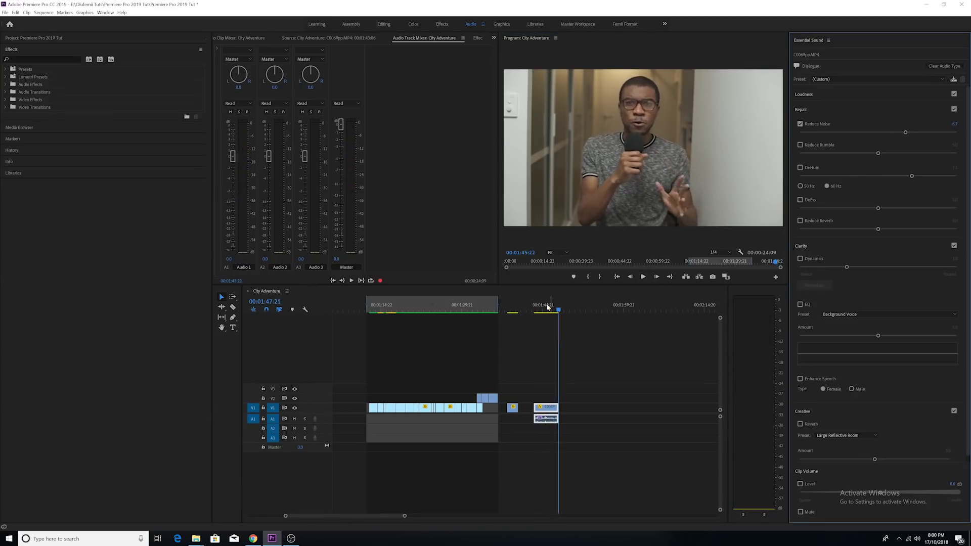
left_click_drag(539, 311, 537, 312)
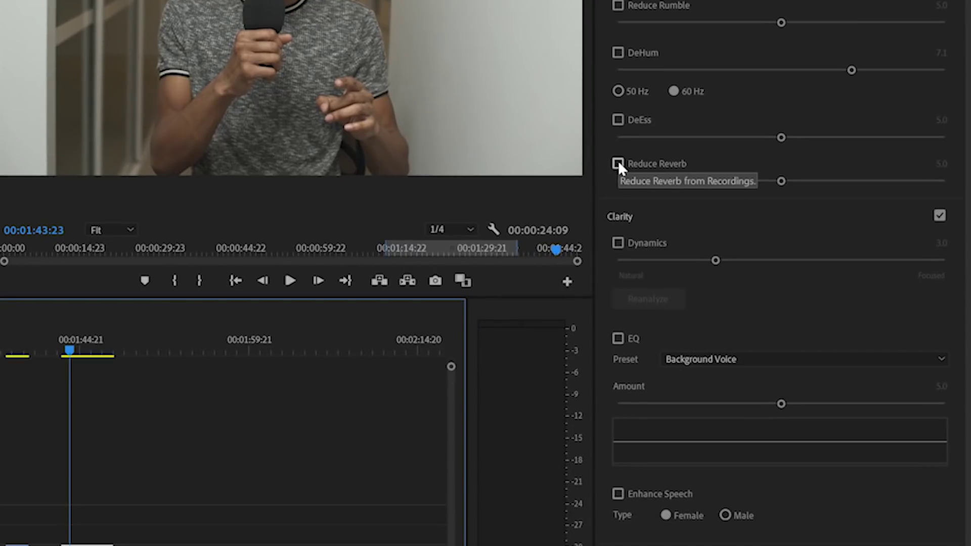
- Turn on Reduce Reverb at the default 5.0 for the interview dialogue and preview the clip
left_click(665, 179)
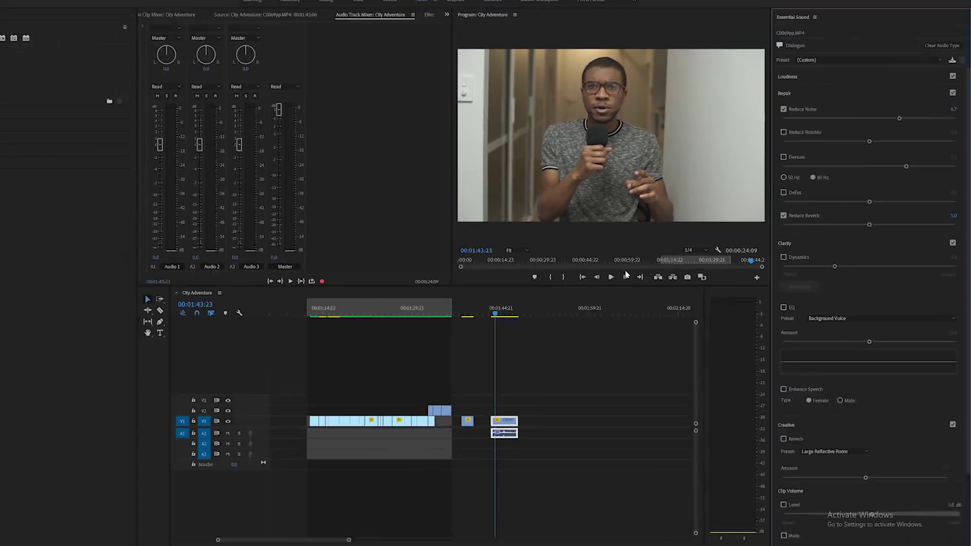
left_click(289, 280)
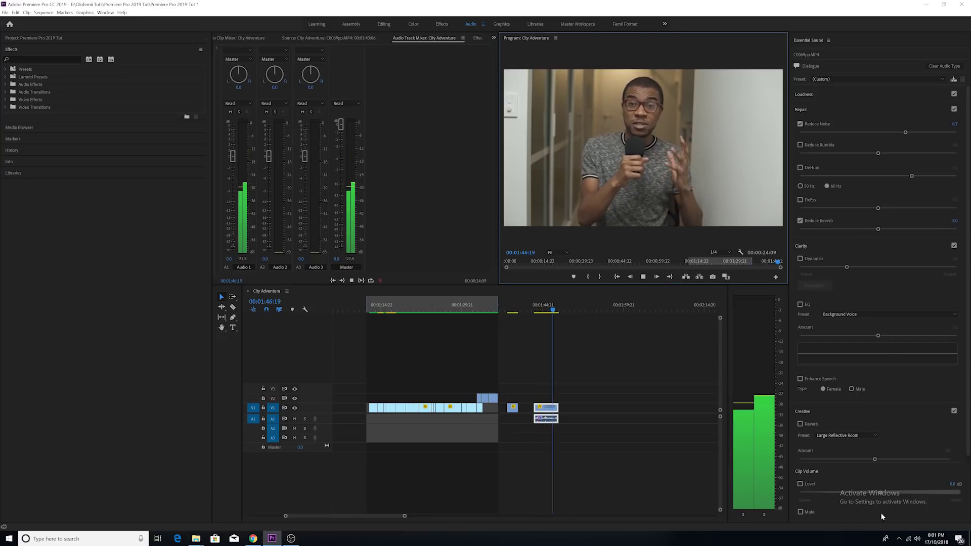
left_click(542, 310)
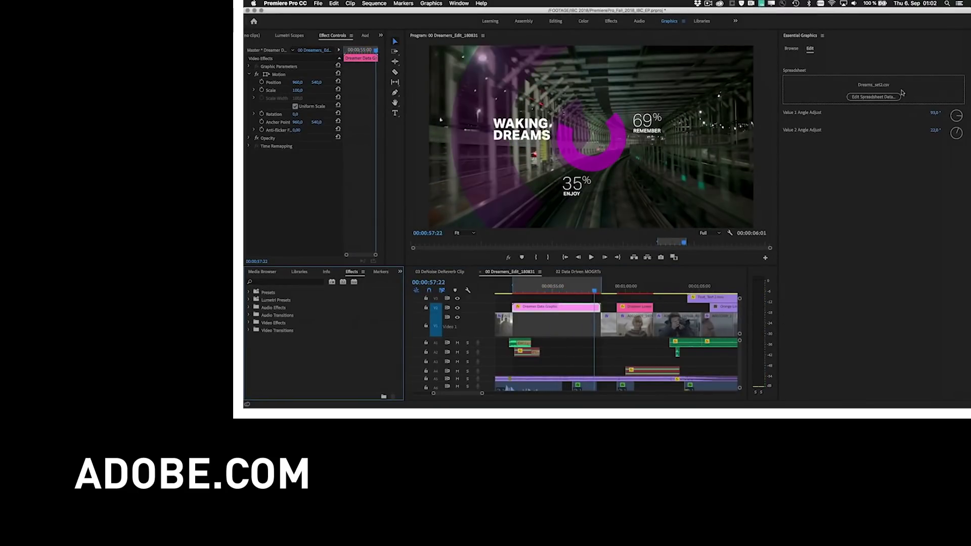
- Bring up the Spreadsheet Data dialog showing Dreams_set2.csv's Waking Dreams values from Essential Graphics
left_click(884, 98)
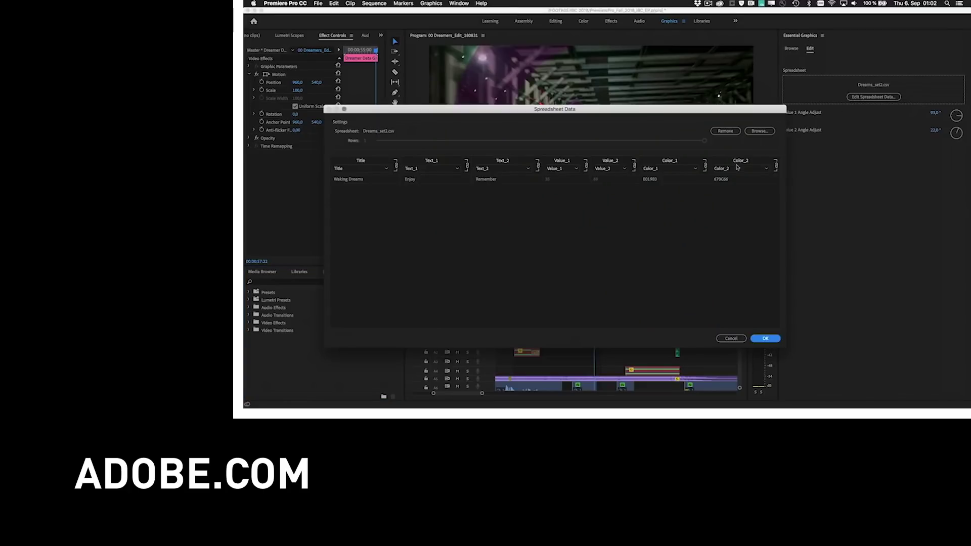